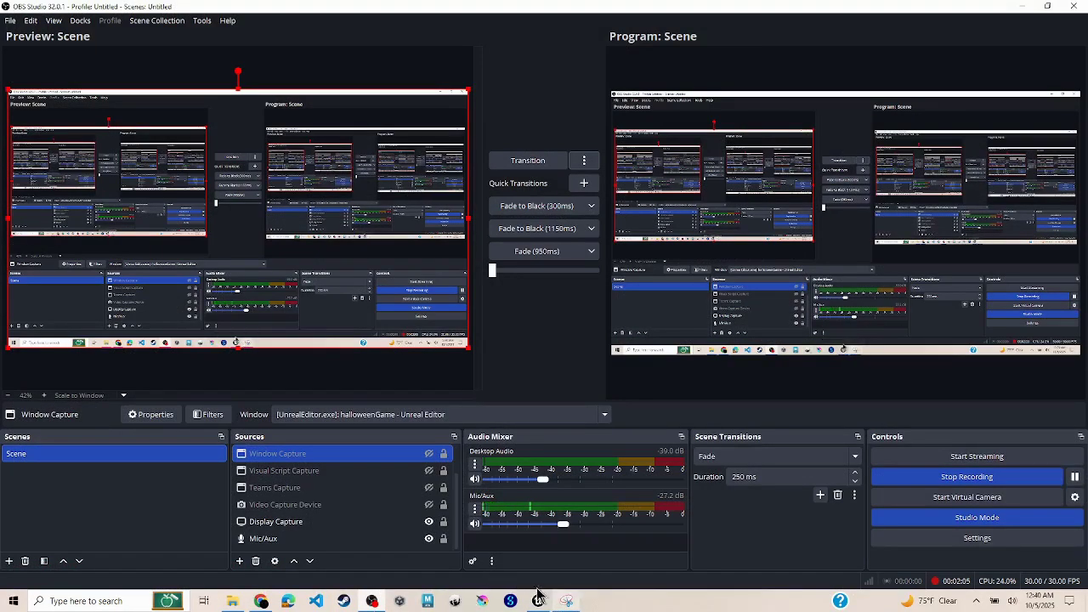
Step: Switch from OBS Studio to the halloweenGame project in Unreal Editor
{"action": "left_click", "coordinate": [536, 602]}
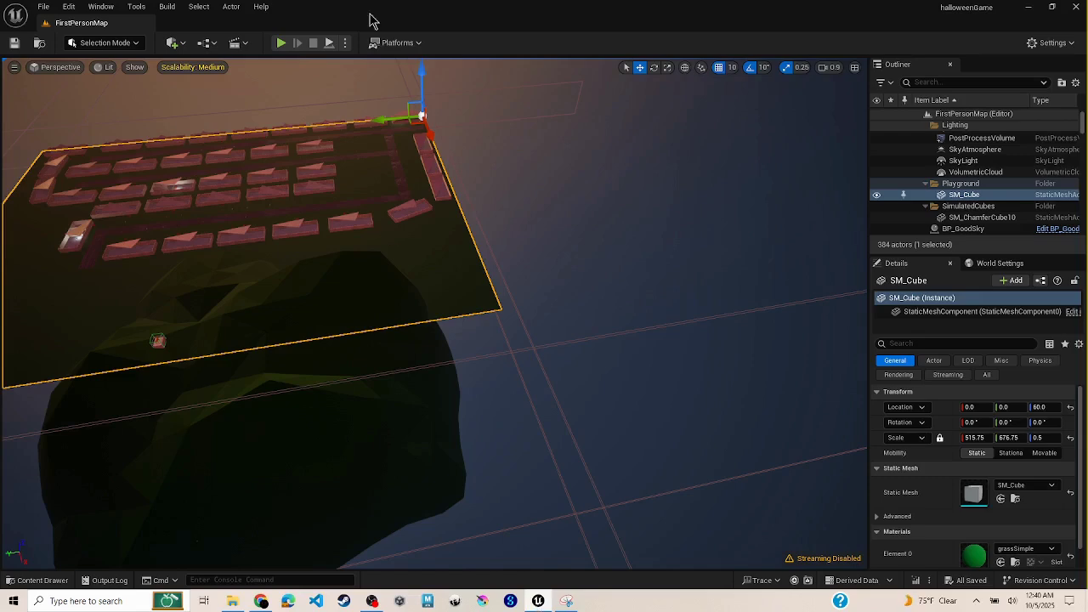
Step: Open Project Settings on the Packaging page from the Platforms menu
{"action": "left_click", "coordinate": [379, 43]}
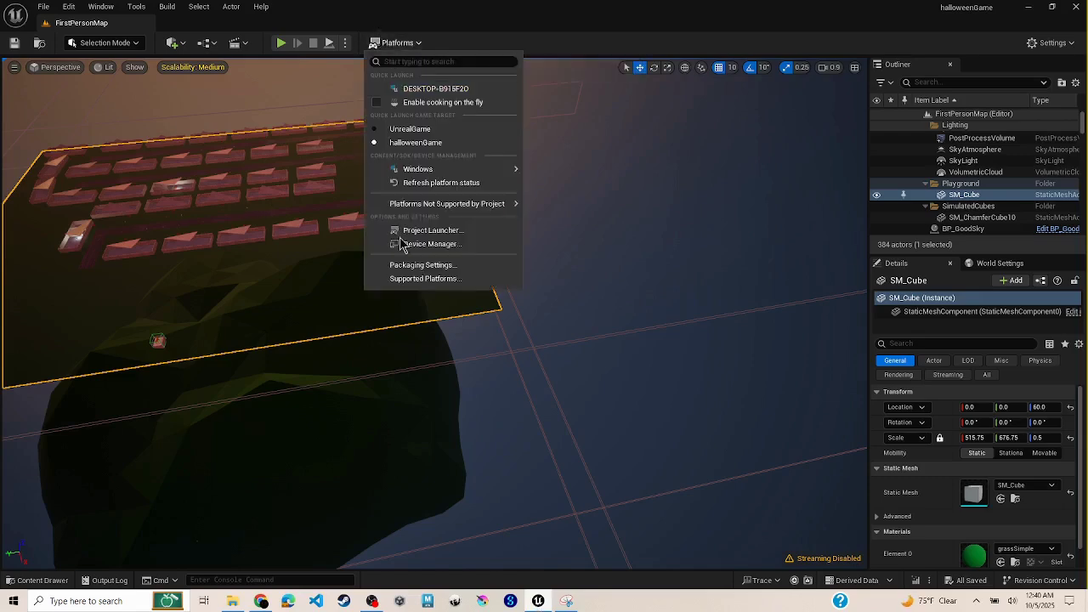
{"action": "left_click", "coordinate": [408, 264]}
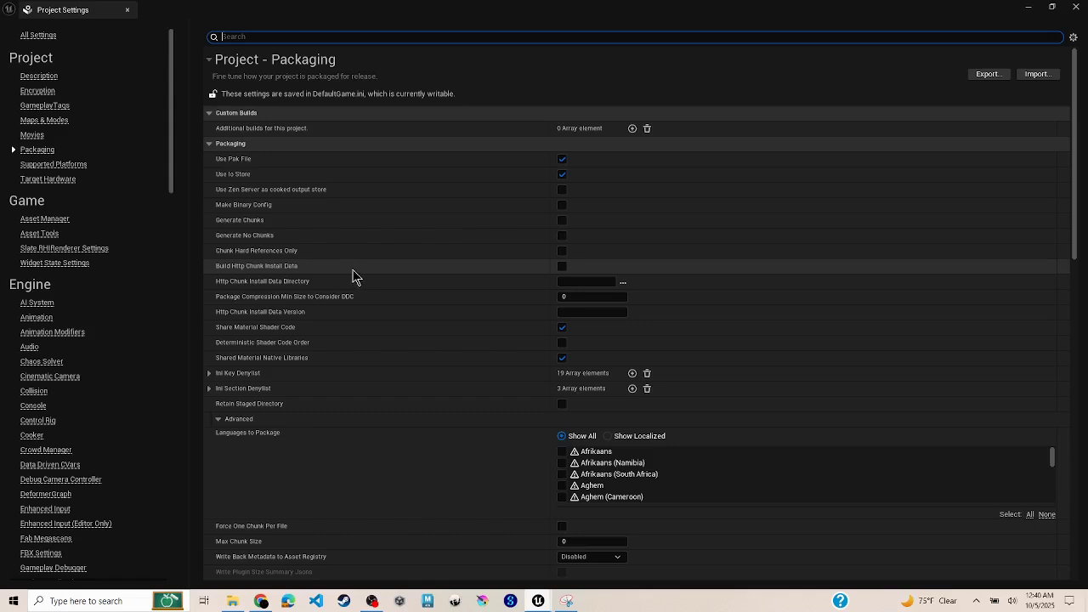
Step: Review the Packaging settings and collapse the Advanced packaging subsection
{"action": "scroll", "coordinate": [1063, 165], "scroll_direction": "down", "scroll_amount": 3}
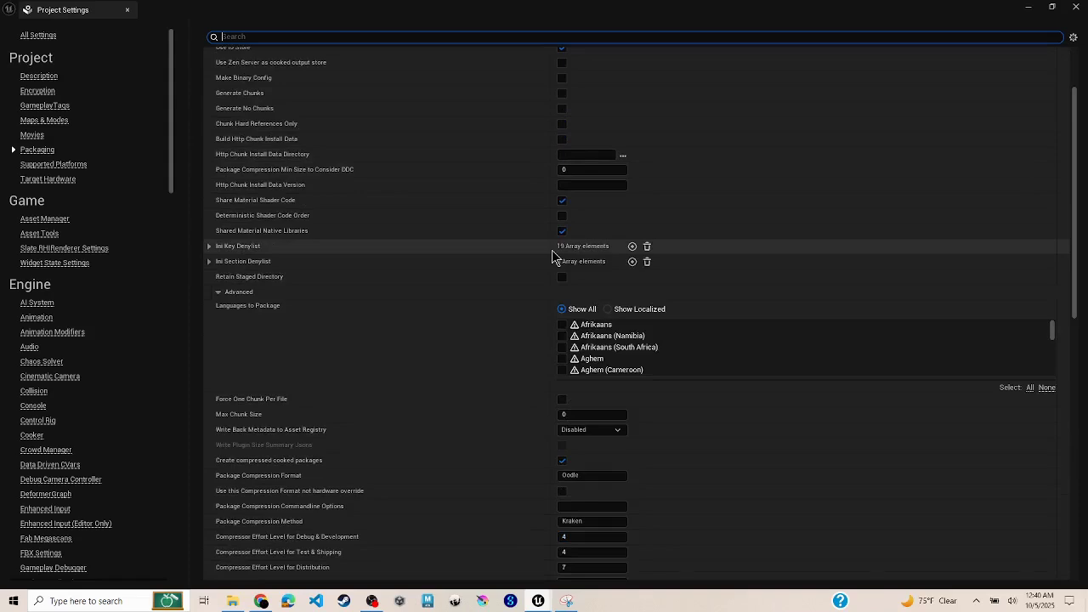
{"action": "scroll", "coordinate": [1081, 311], "scroll_direction": "down", "scroll_amount": 4}
{"action": "scroll", "coordinate": [1081, 311], "scroll_direction": "down", "scroll_amount": 8}
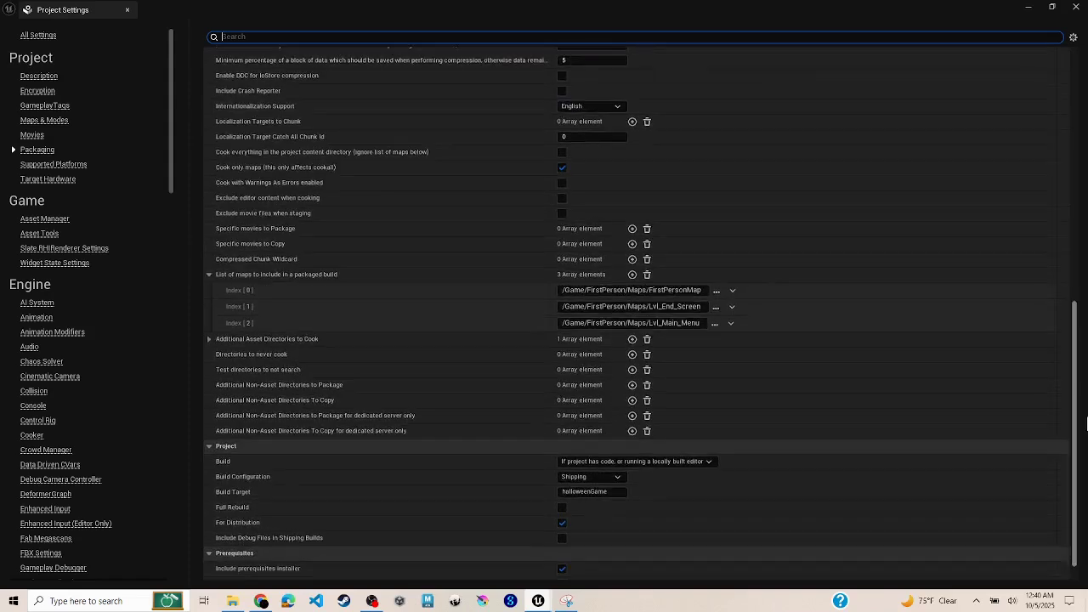
{"action": "scroll", "coordinate": [1086, 406], "scroll_direction": "up", "scroll_amount": 1}
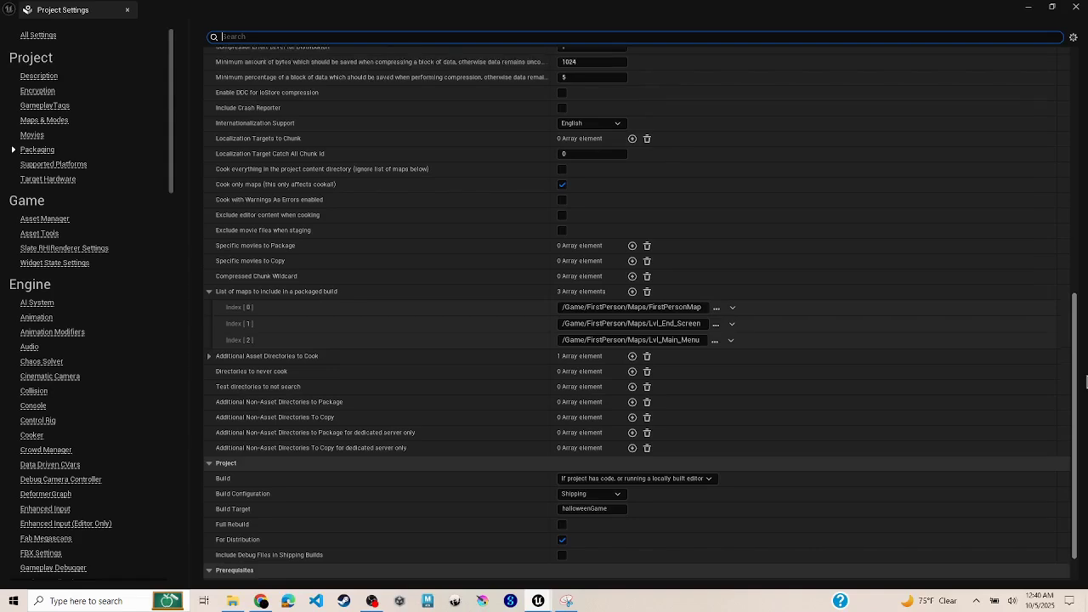
{"action": "scroll", "coordinate": [1085, 380], "scroll_direction": "up", "scroll_amount": 8}
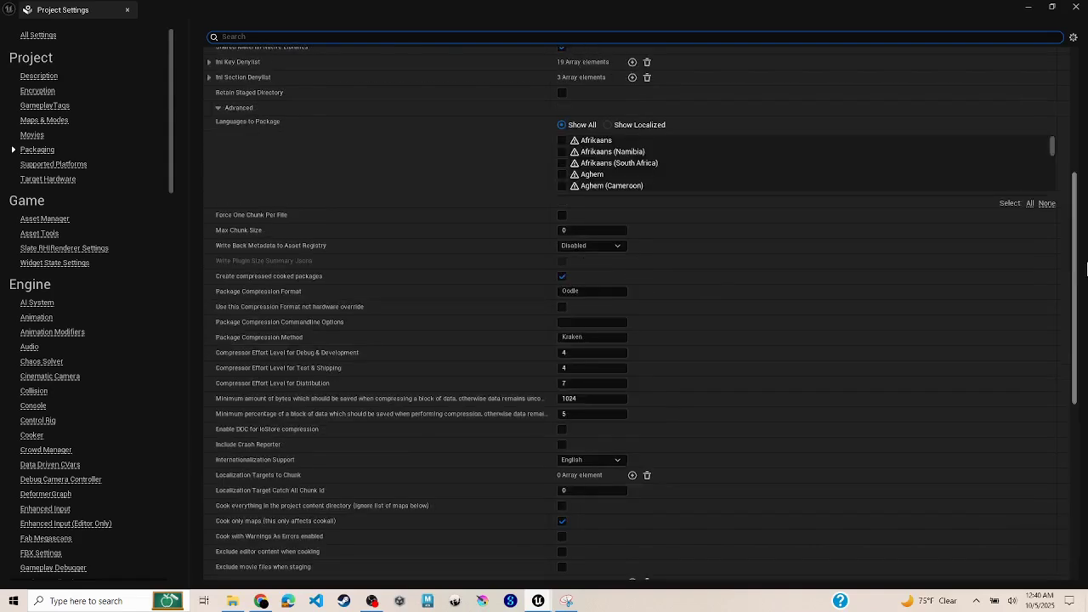
{"action": "scroll", "coordinate": [1085, 263], "scroll_direction": "up", "scroll_amount": 2}
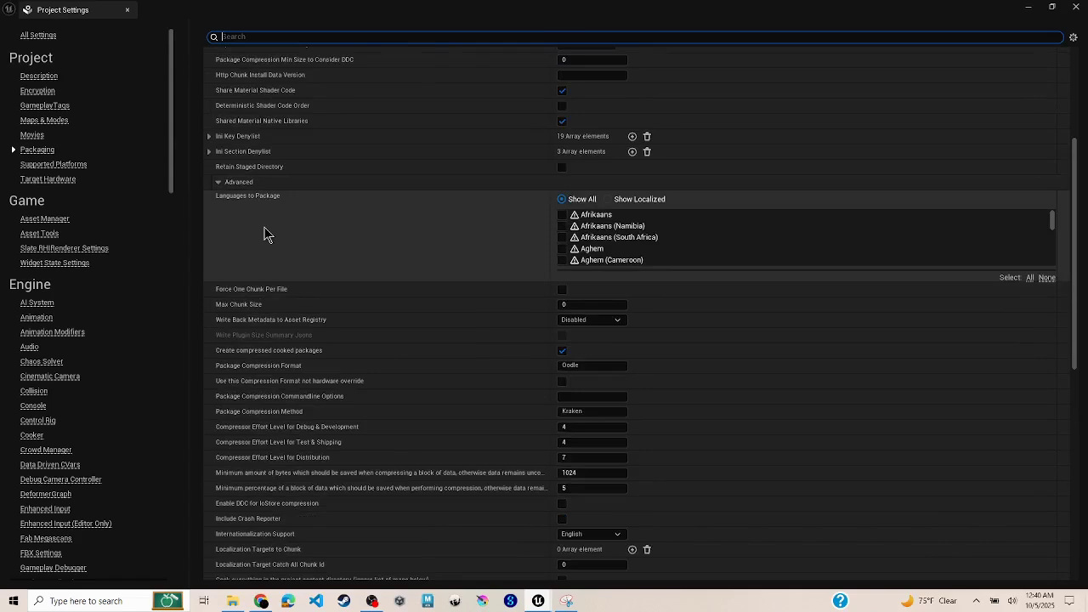
{"action": "left_click", "coordinate": [219, 183]}
{"action": "scroll", "coordinate": [219, 187], "scroll_direction": "up", "scroll_amount": 5}
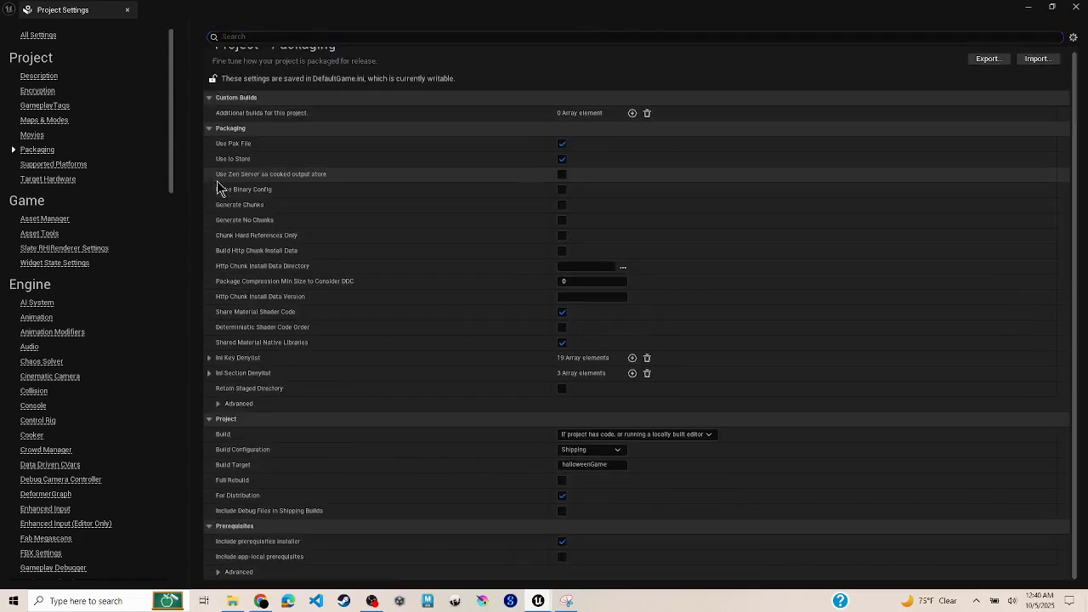
{"action": "scroll", "coordinate": [1080, 172], "scroll_direction": "up", "scroll_amount": 1}
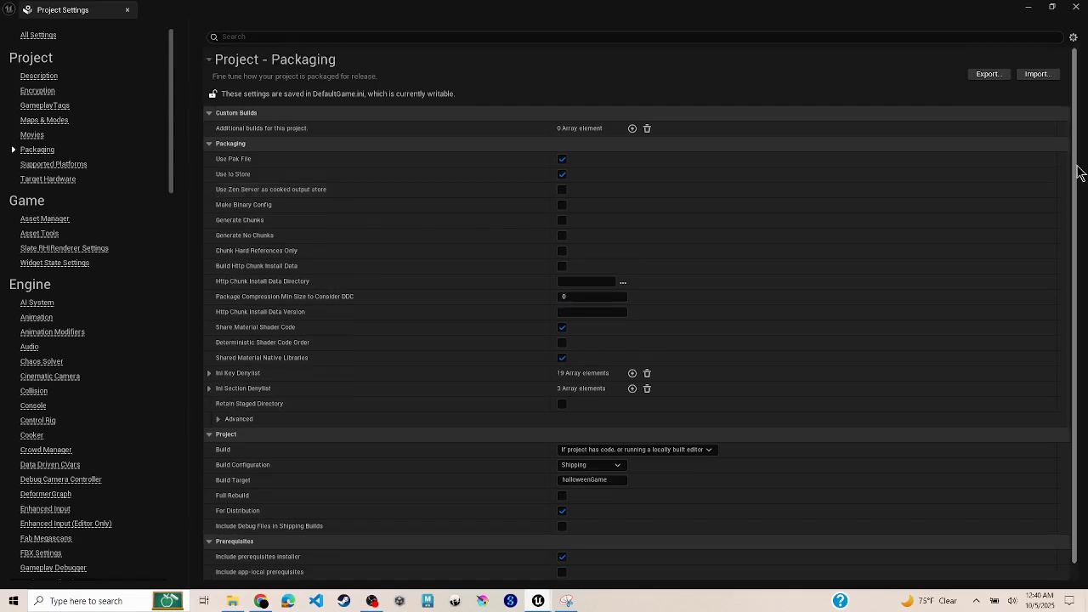
{"action": "scroll", "coordinate": [1075, 174], "scroll_direction": "down", "scroll_amount": 1}
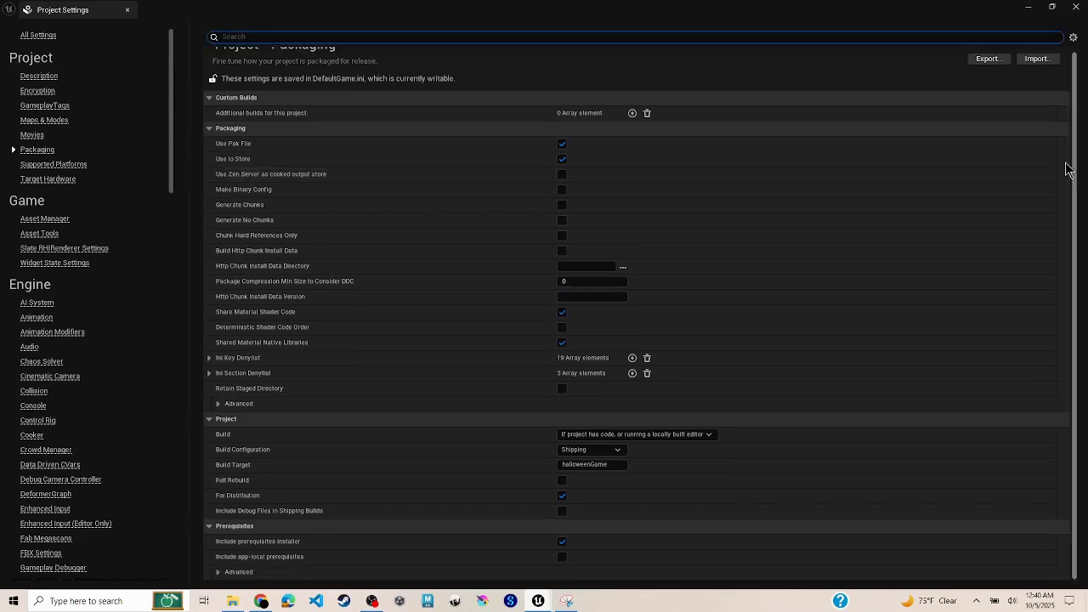
{"action": "scroll", "coordinate": [231, 319], "scroll_direction": "up", "scroll_amount": 1}
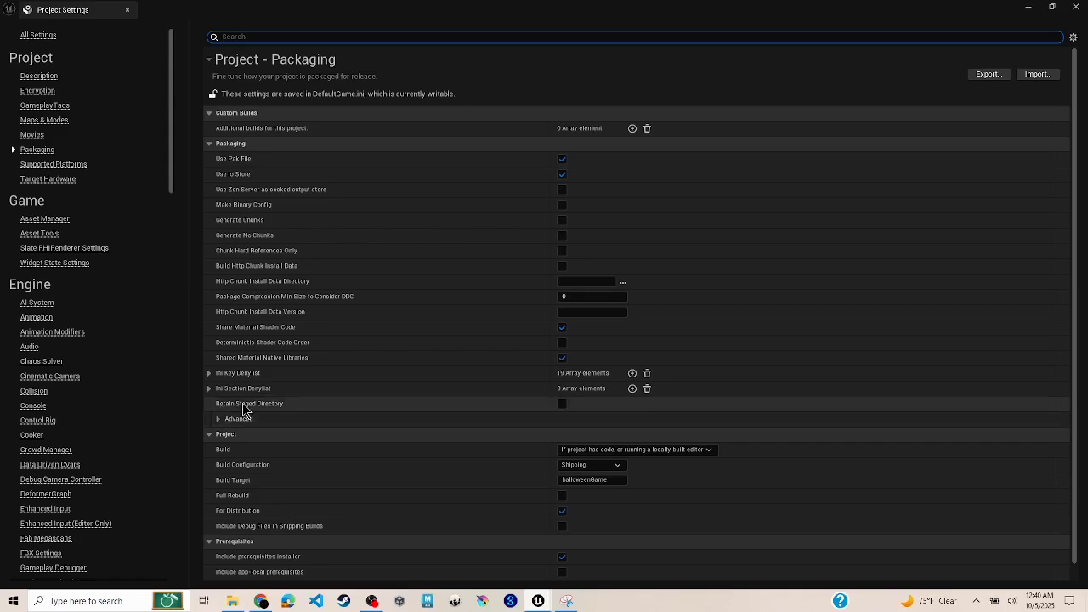
Step: Re-expand Advanced packaging and show the map list: FirstPersonMap, Lvl_End_Screen, Lvl_Main_Menu
{"action": "left_click", "coordinate": [217, 419]}
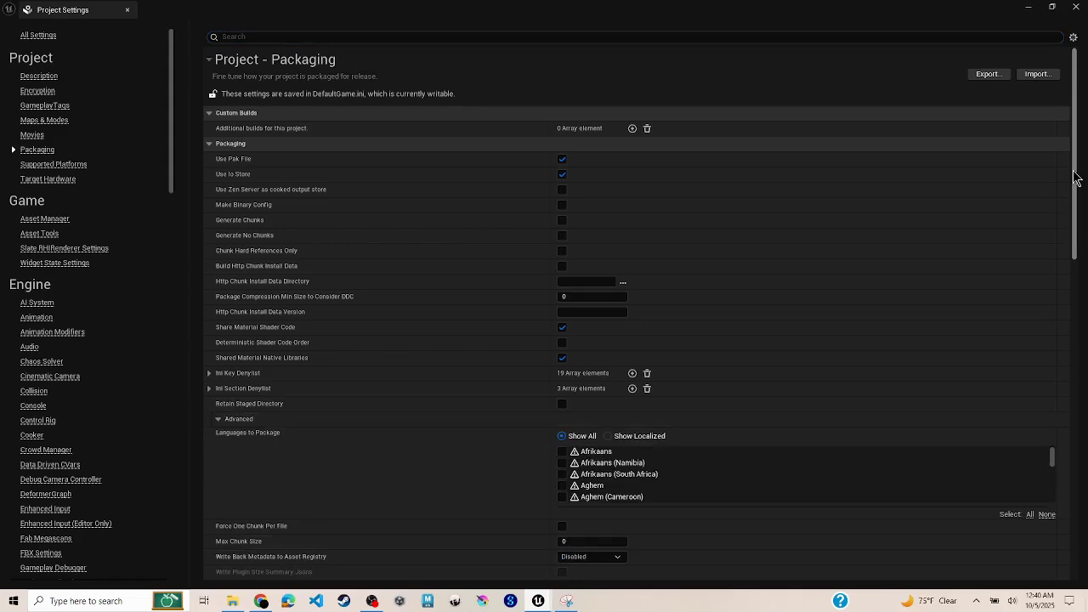
{"action": "left_click_drag", "start_coordinate": [1075, 179], "coordinate": [1073, 327]}
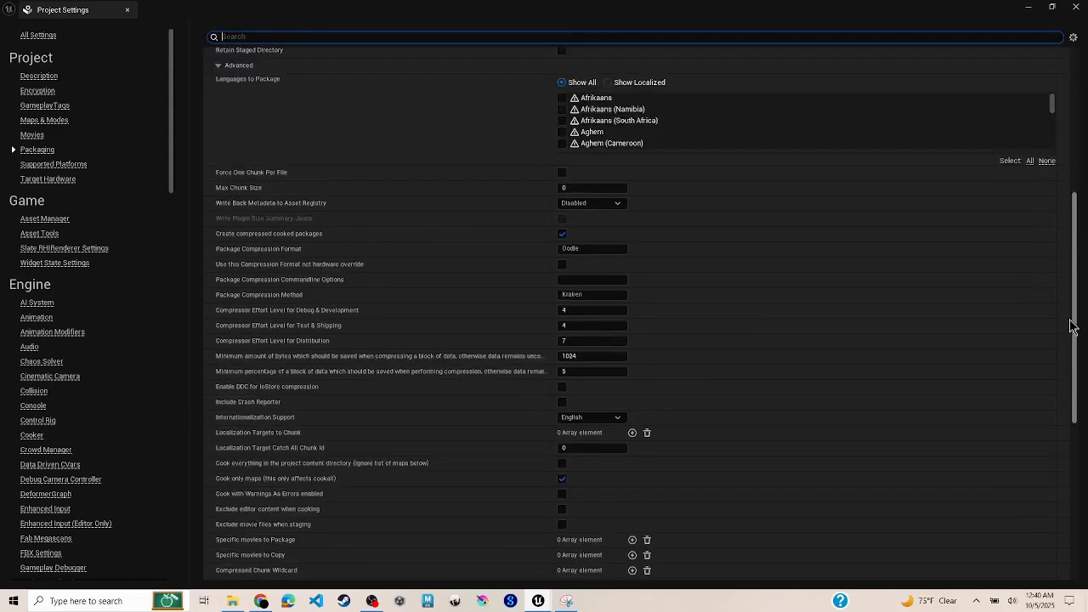
{"action": "scroll", "coordinate": [423, 474], "scroll_direction": "down", "scroll_amount": 1}
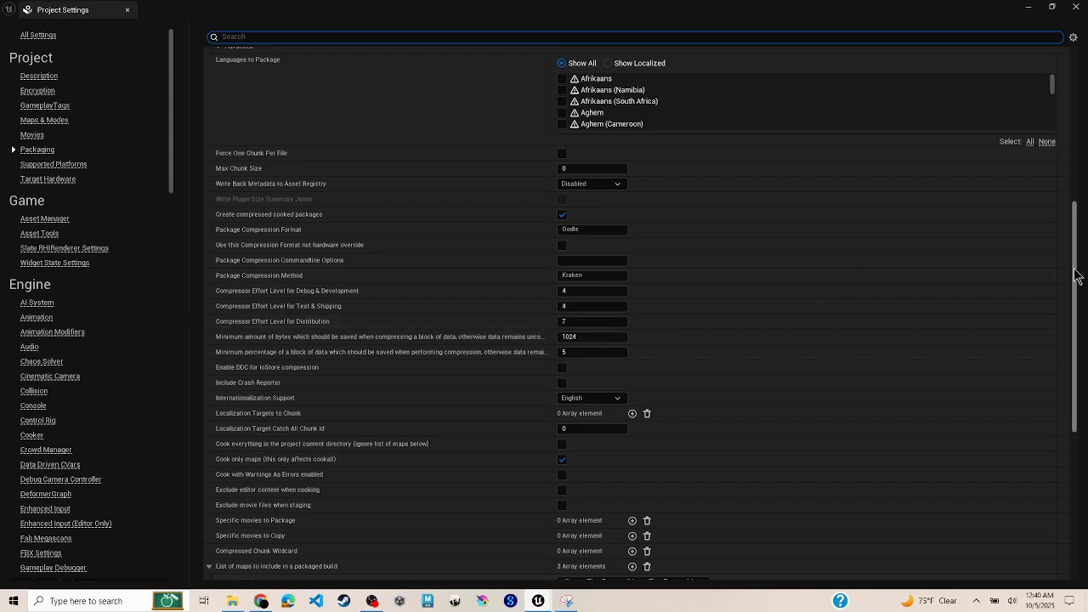
{"action": "left_click_drag", "start_coordinate": [1076, 276], "coordinate": [1079, 310]}
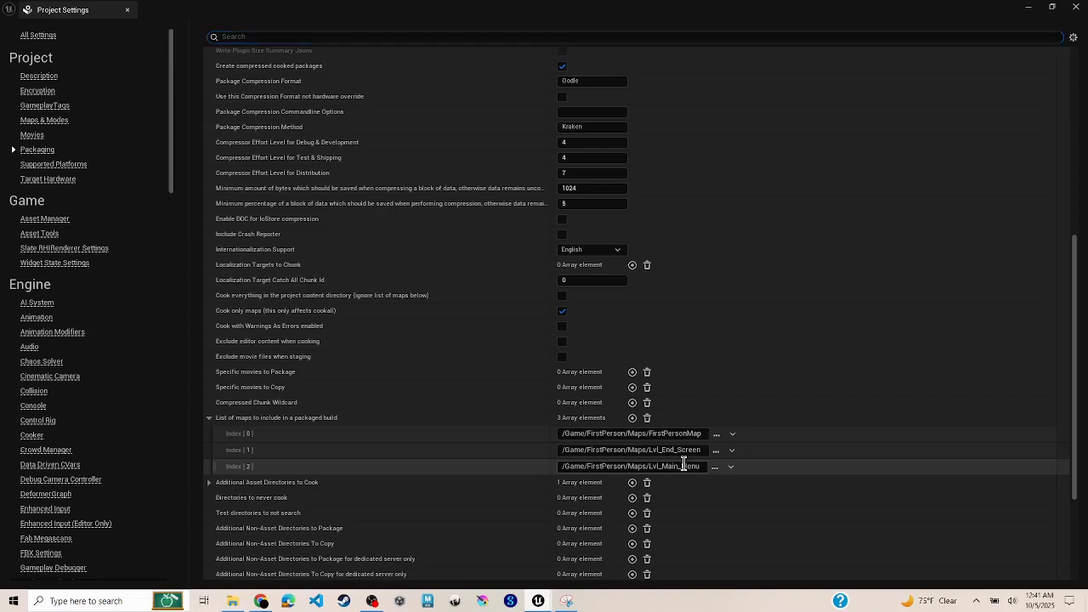
Step: Keep Build Configuration at Shipping and collapse the Prerequisites section
{"action": "scroll", "coordinate": [463, 398], "scroll_direction": "down", "scroll_amount": 3}
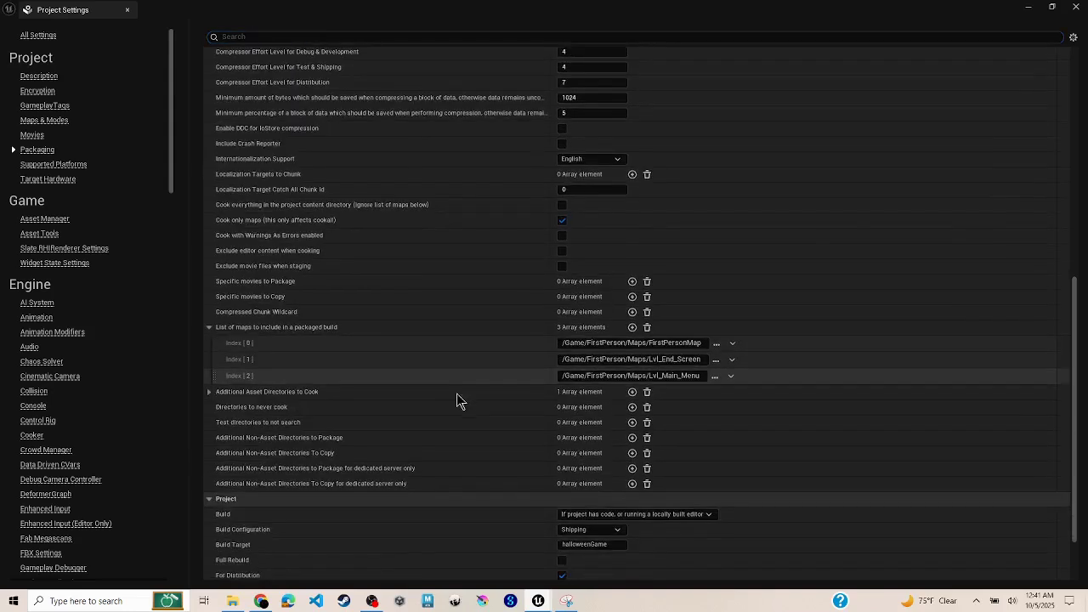
{"action": "scroll", "coordinate": [460, 399], "scroll_direction": "down", "scroll_amount": 1}
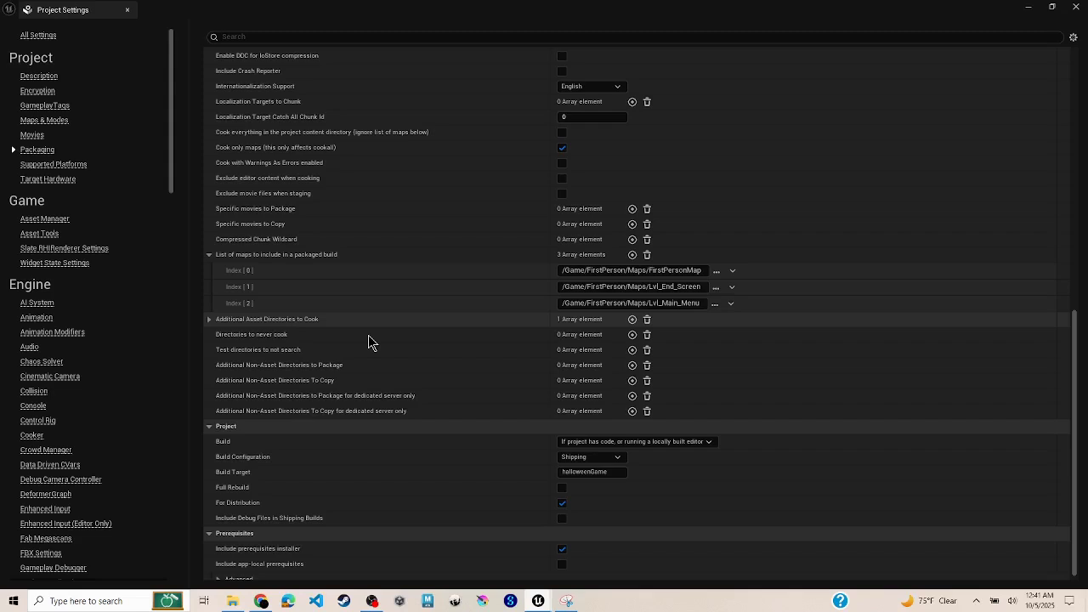
{"action": "mouse_move", "coordinate": [250, 343]}
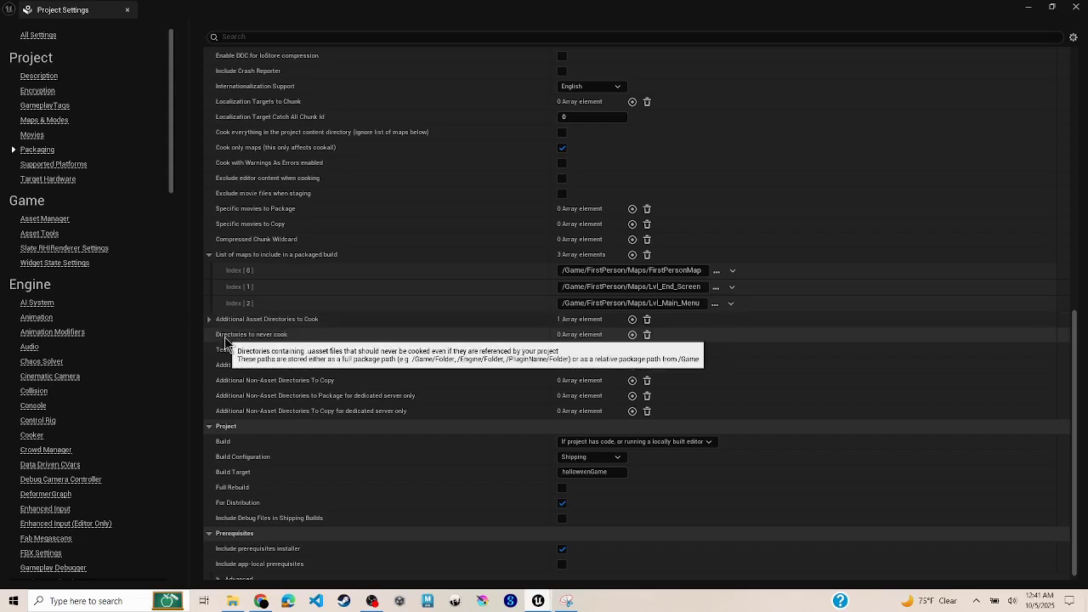
{"action": "mouse_move", "coordinate": [295, 360]}
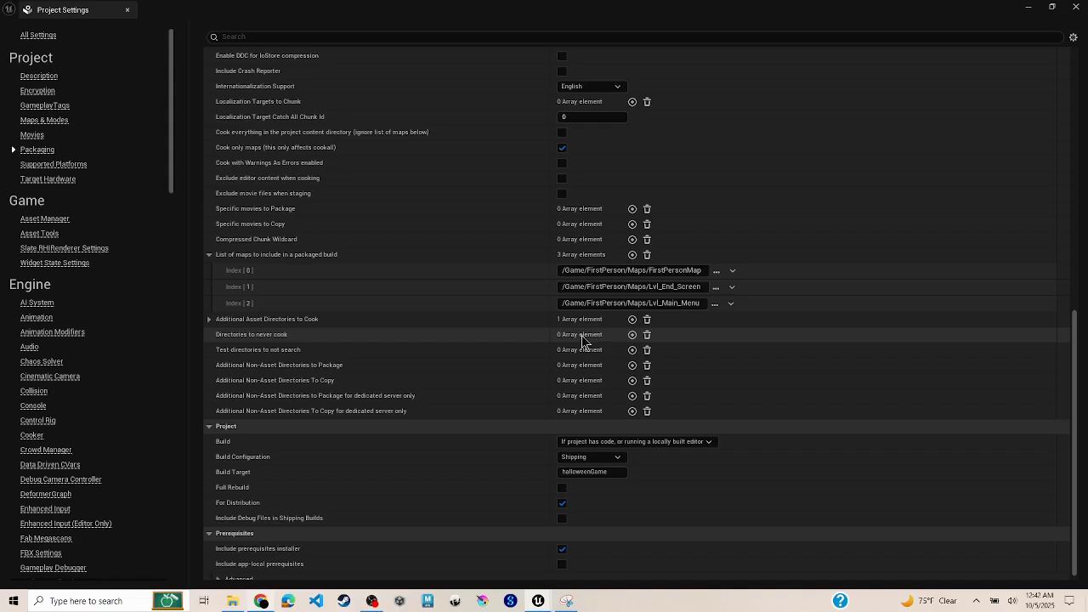
{"action": "scroll", "coordinate": [505, 272], "scroll_direction": "down", "scroll_amount": 1}
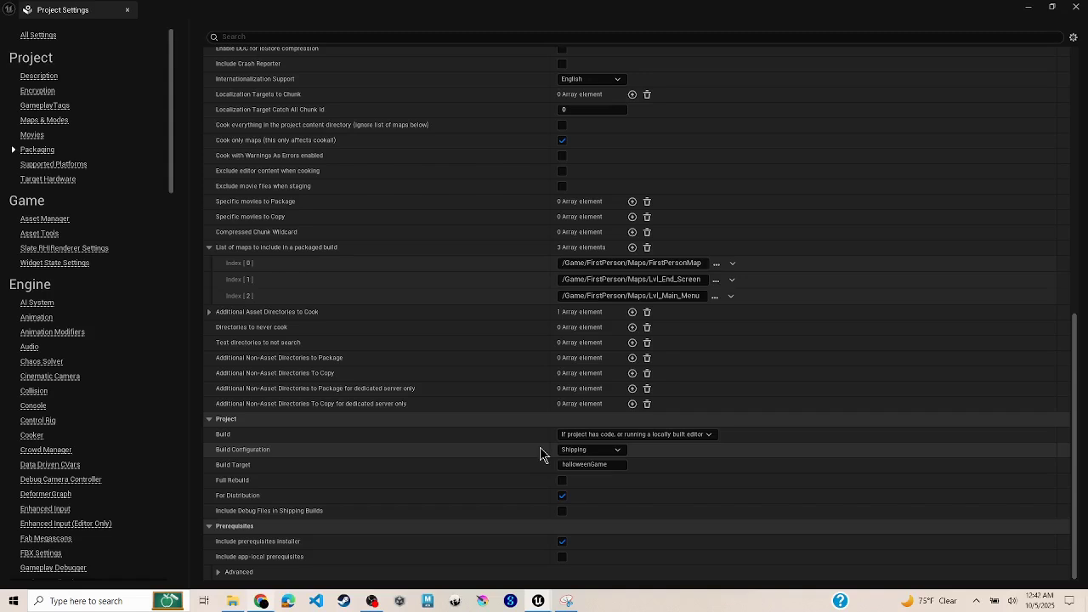
{"action": "left_click", "coordinate": [567, 448]}
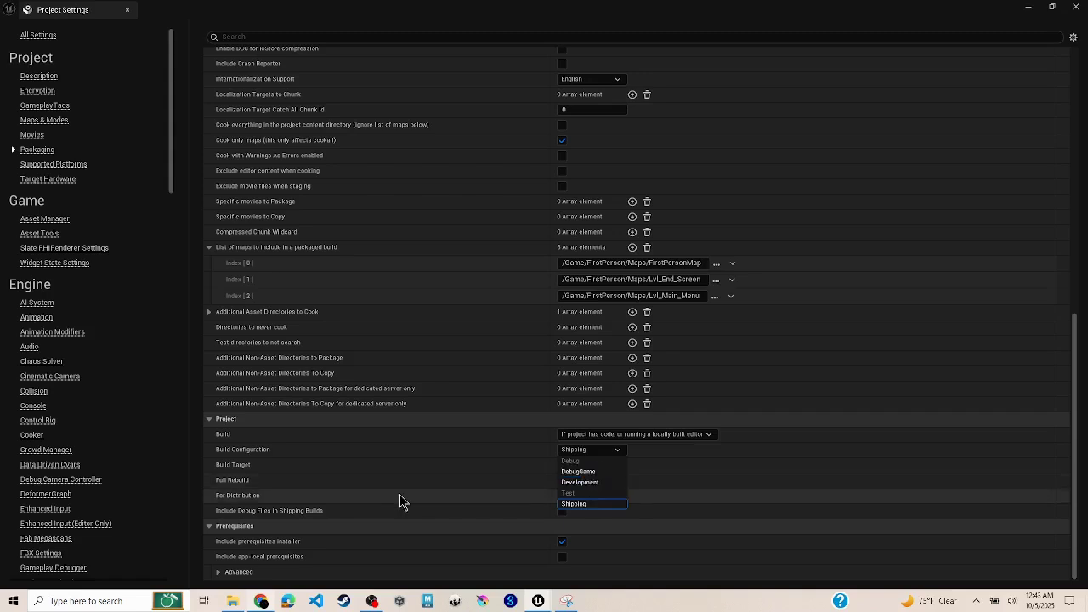
{"action": "left_click", "coordinate": [498, 526]}
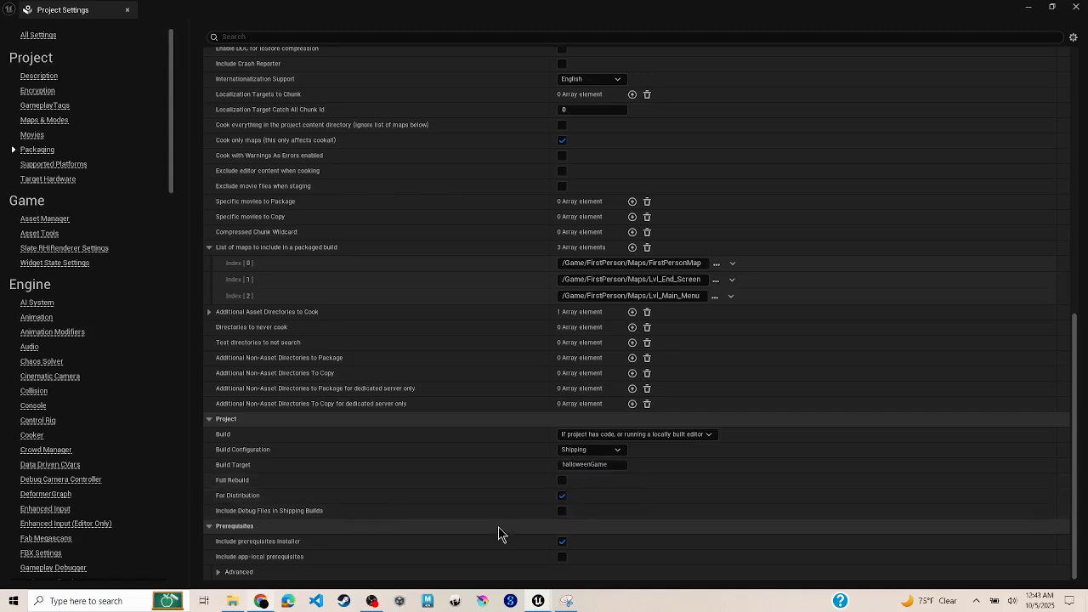
{"action": "left_click", "coordinate": [498, 526]}
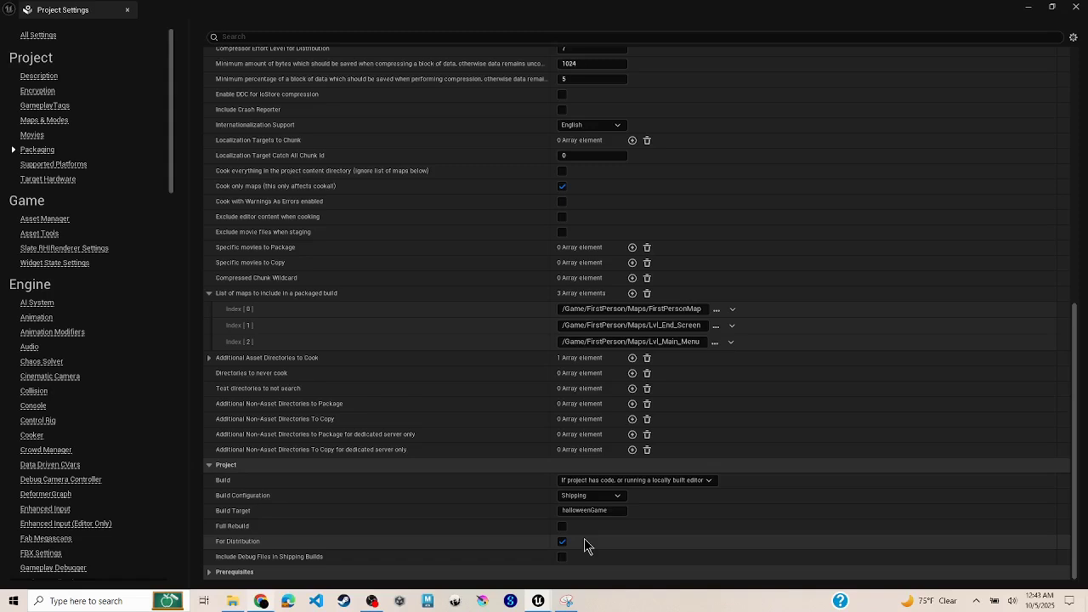
Step: Confirm Windows as the only supported platform, keep Maximum target hardware, and close Project Settings
{"action": "left_click", "coordinate": [51, 164]}
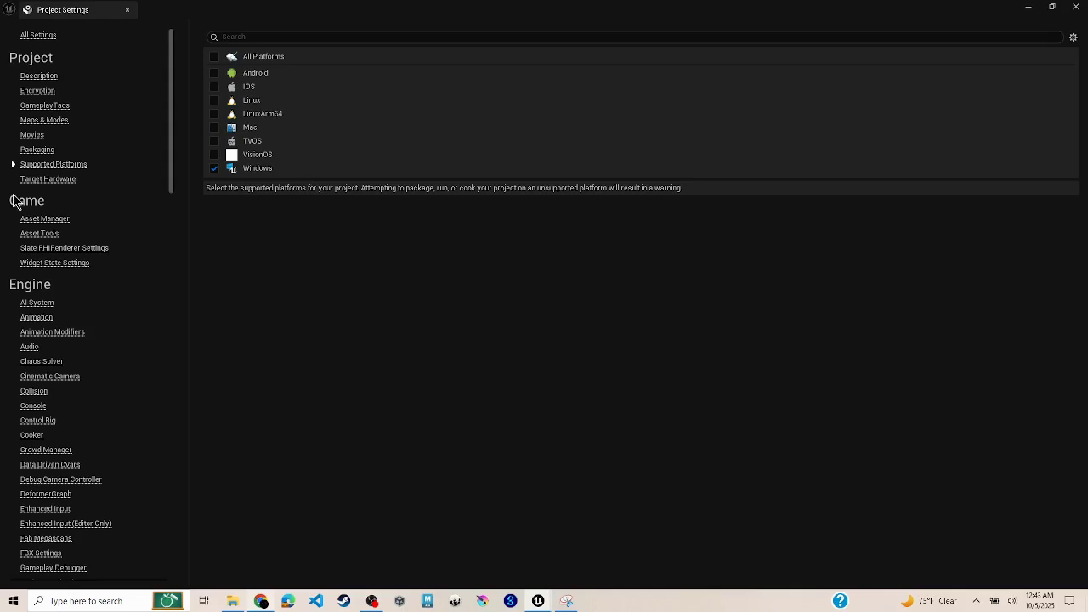
{"action": "left_click", "coordinate": [38, 180]}
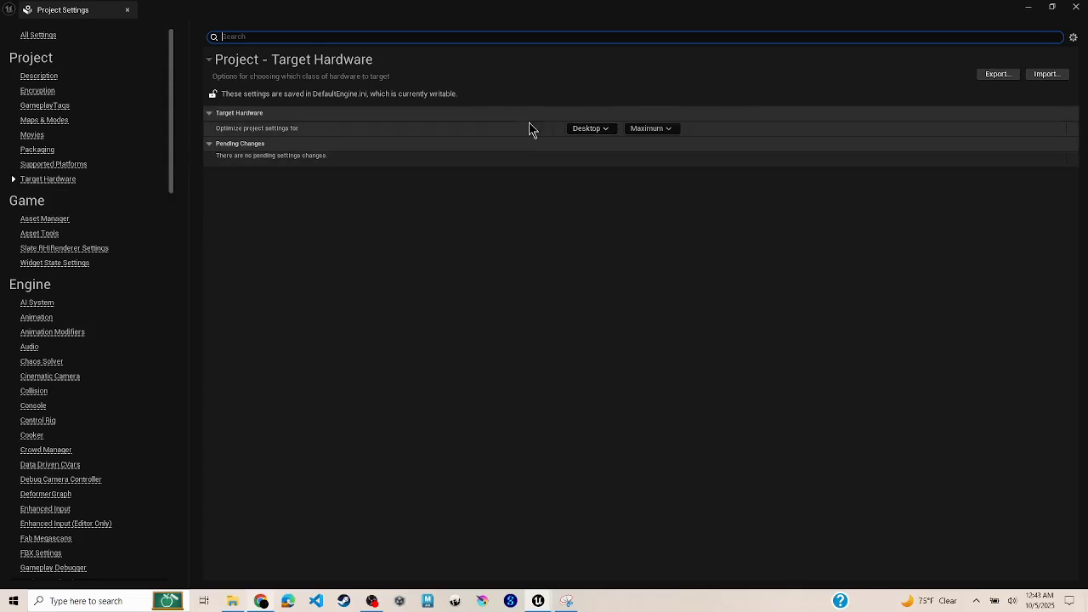
{"action": "left_click", "coordinate": [645, 128]}
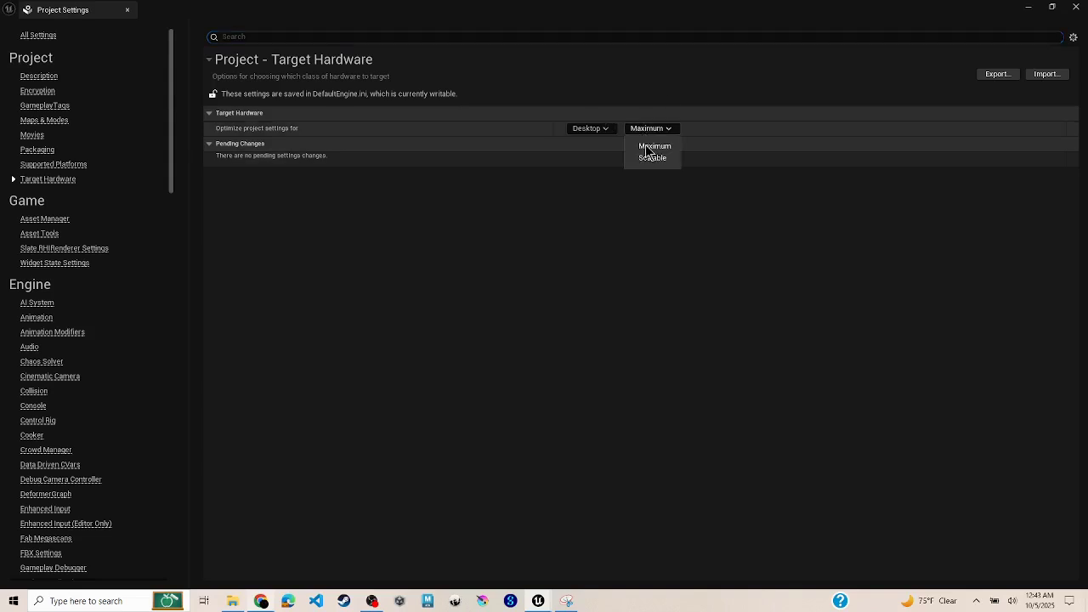
{"action": "left_click", "coordinate": [692, 236]}
{"action": "left_click", "coordinate": [1077, 7]}
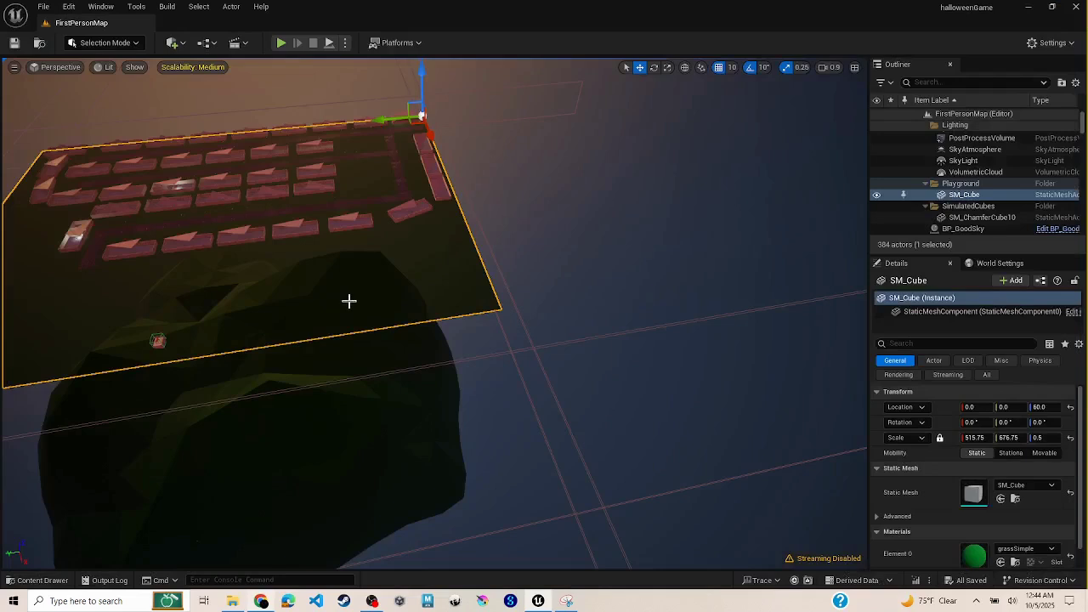
Step: Open the Plugins browser from the Edit menu
{"action": "left_click", "coordinate": [73, 9]}
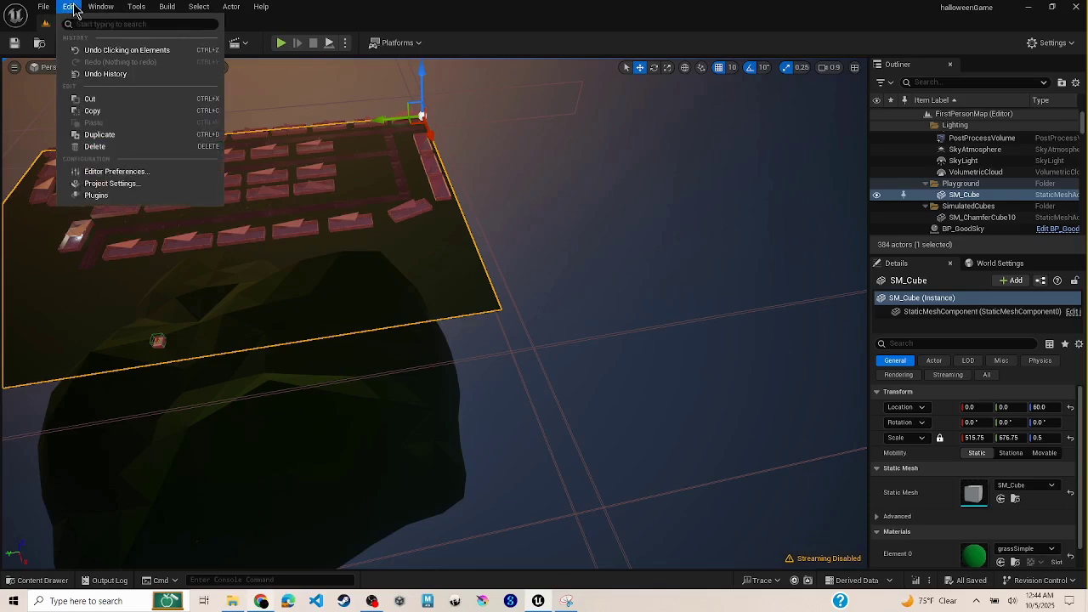
{"action": "left_click", "coordinate": [99, 197]}
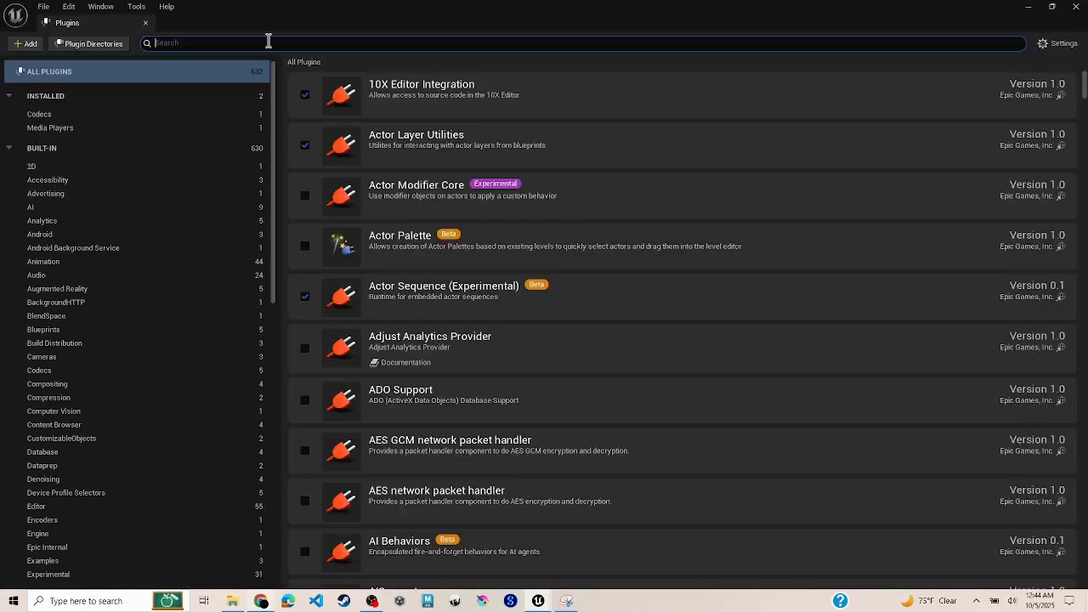
Step: Search plugins for 'fab', confirm Fab is enabled, and close the Plugins browser
{"action": "type", "text": "fab"}
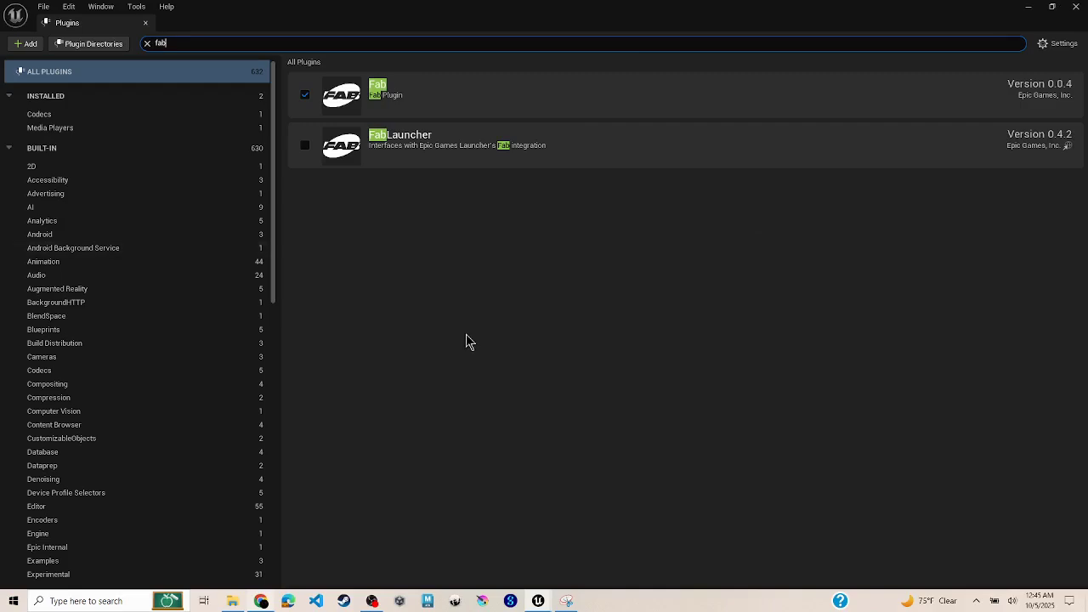
{"action": "left_click", "coordinate": [1075, 6]}
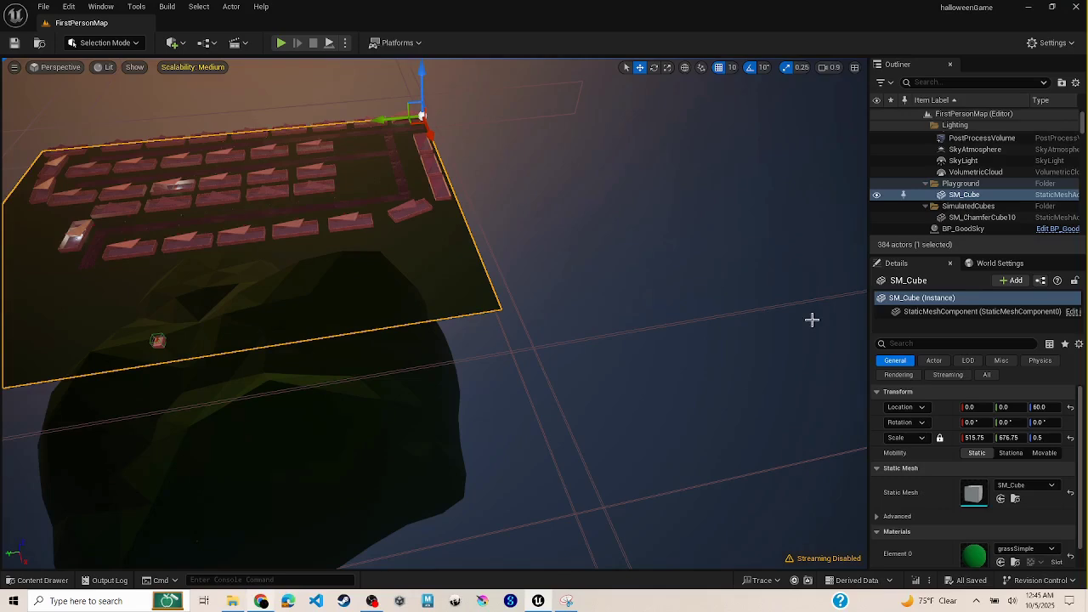
Step: Search Chrome in a new tab for 'visual studio 2022 download'
{"action": "left_click", "coordinate": [259, 600]}
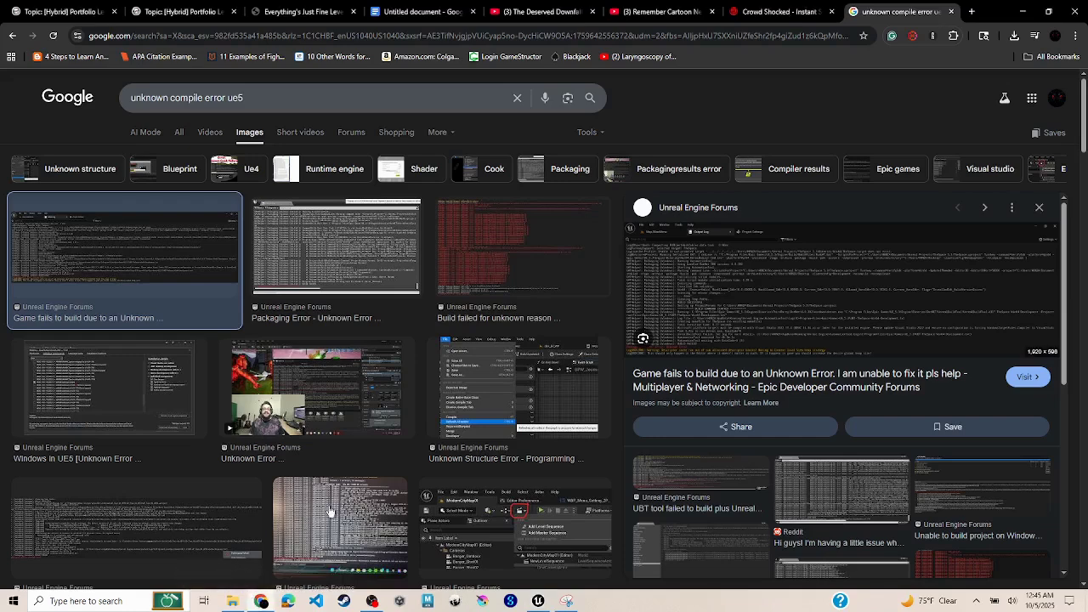
{"action": "key", "text": "ctrl+t"}
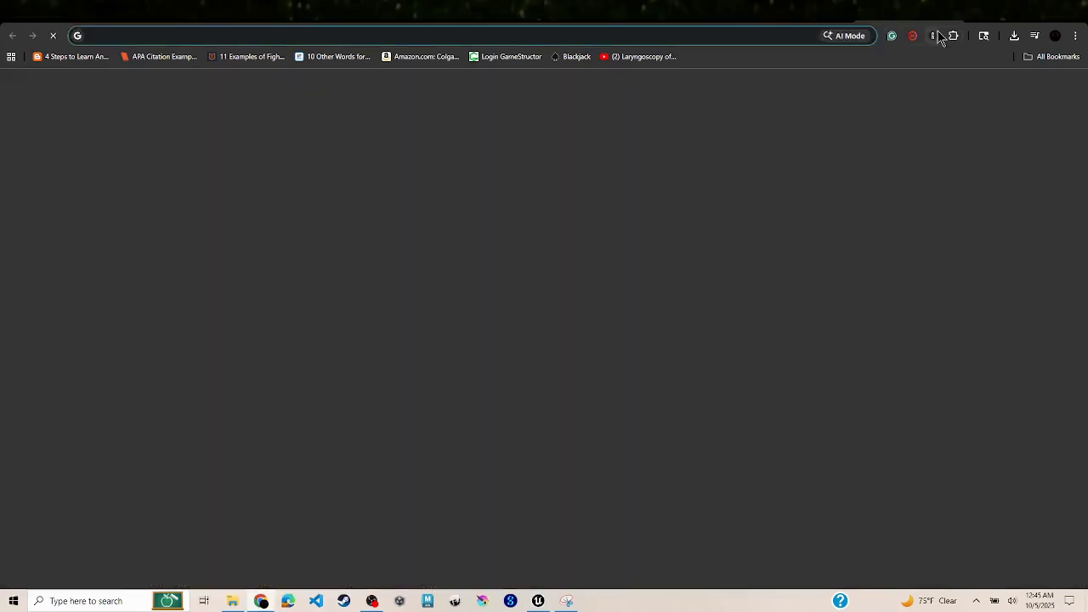
{"action": "type", "text": "visual stu"}
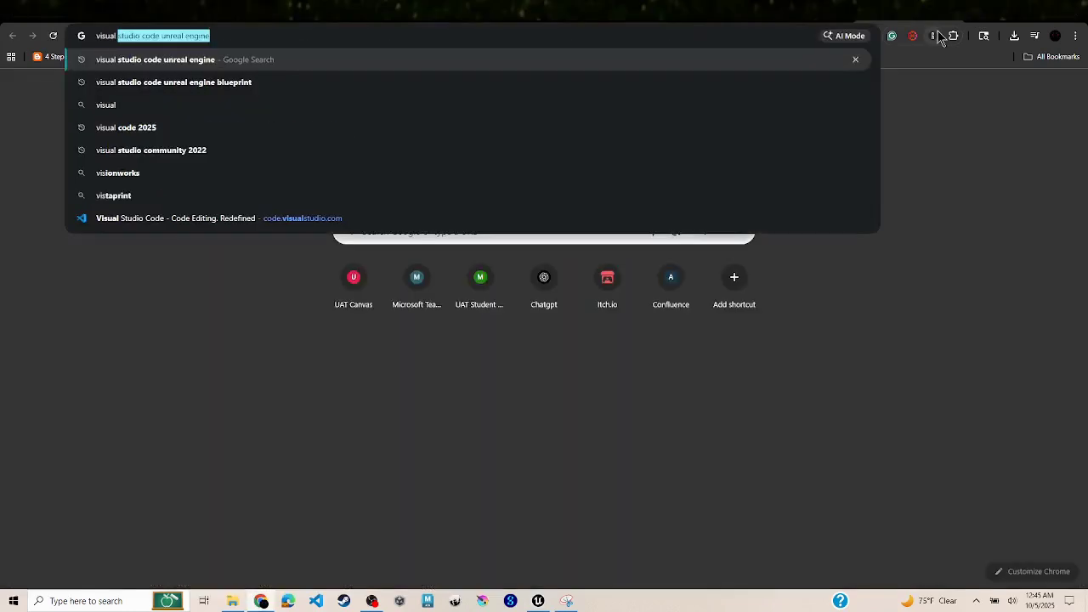
{"action": "type", "text": "dio"}
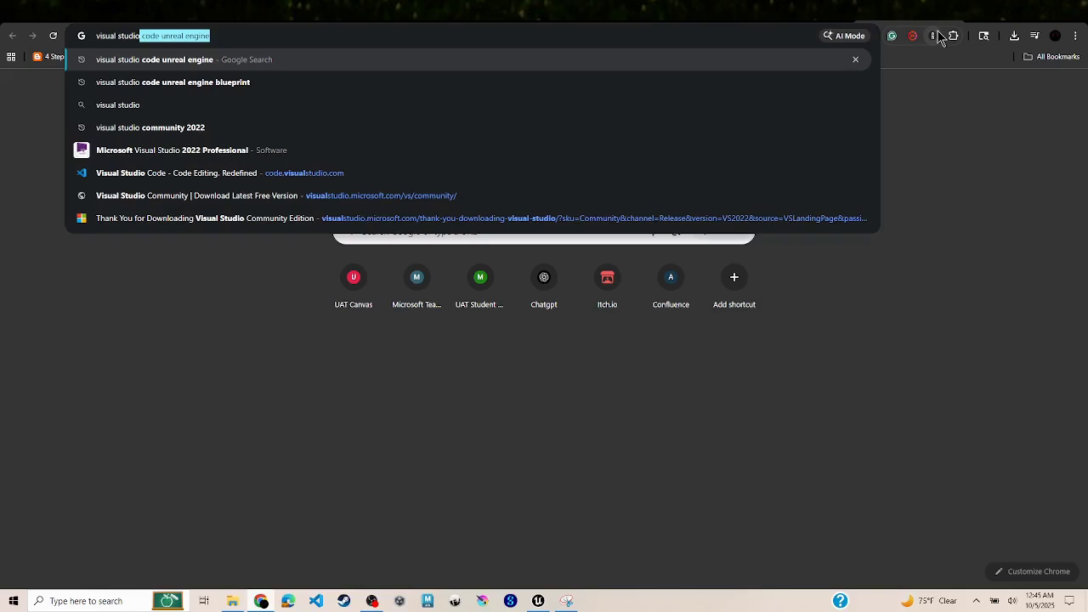
{"action": "type", "text": " 2022"}
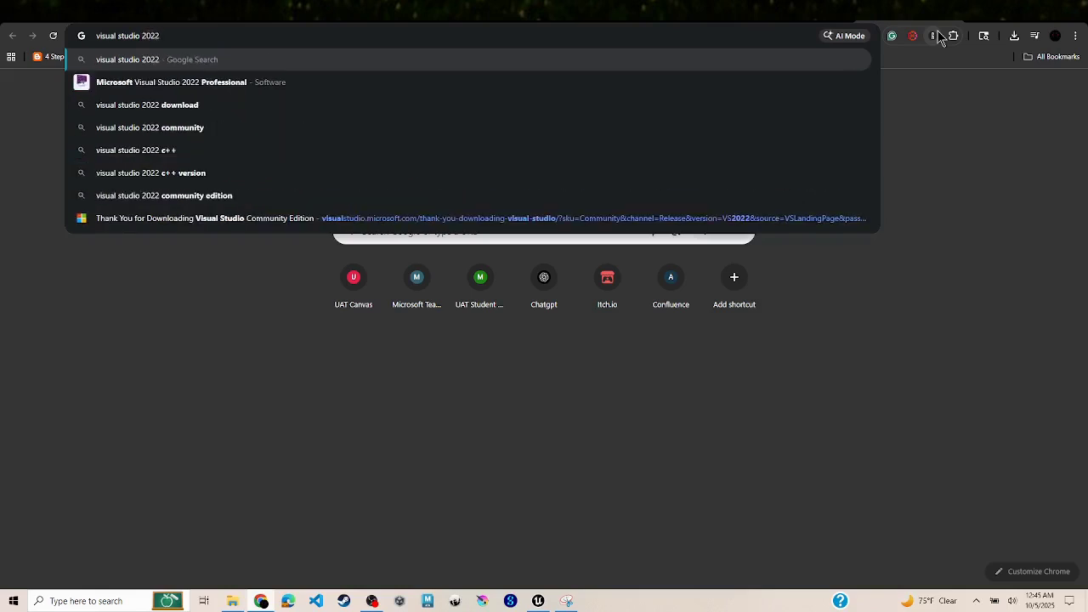
{"action": "key", "text": "Down"}
{"action": "key", "text": "Down"}
{"action": "key", "text": "Return"}
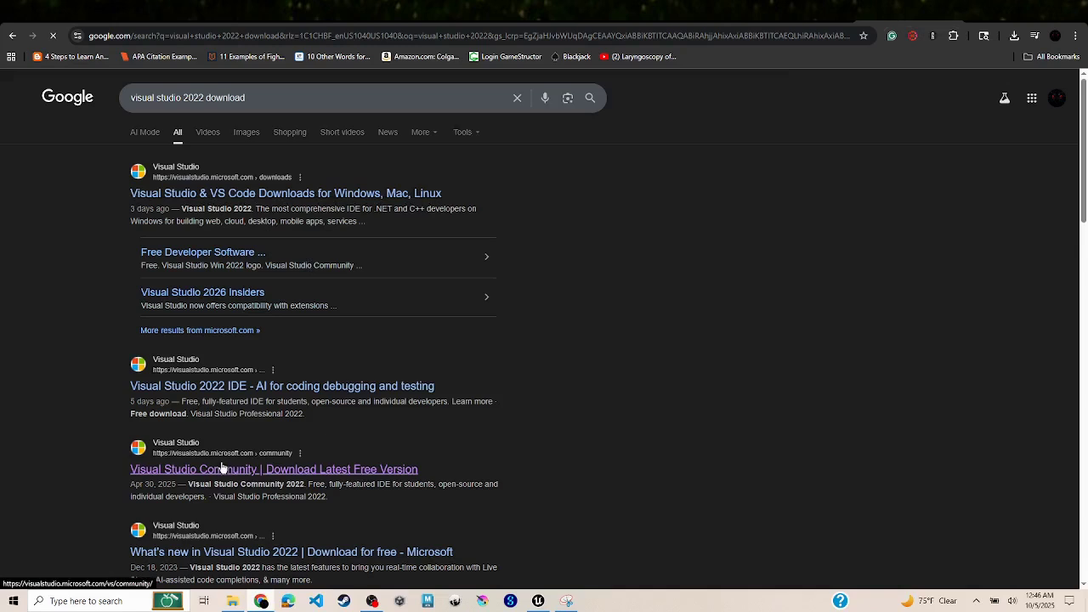
Step: Open the Visual Studio Community result, then check OBS and return to the browser
{"action": "left_click", "coordinate": [221, 468]}
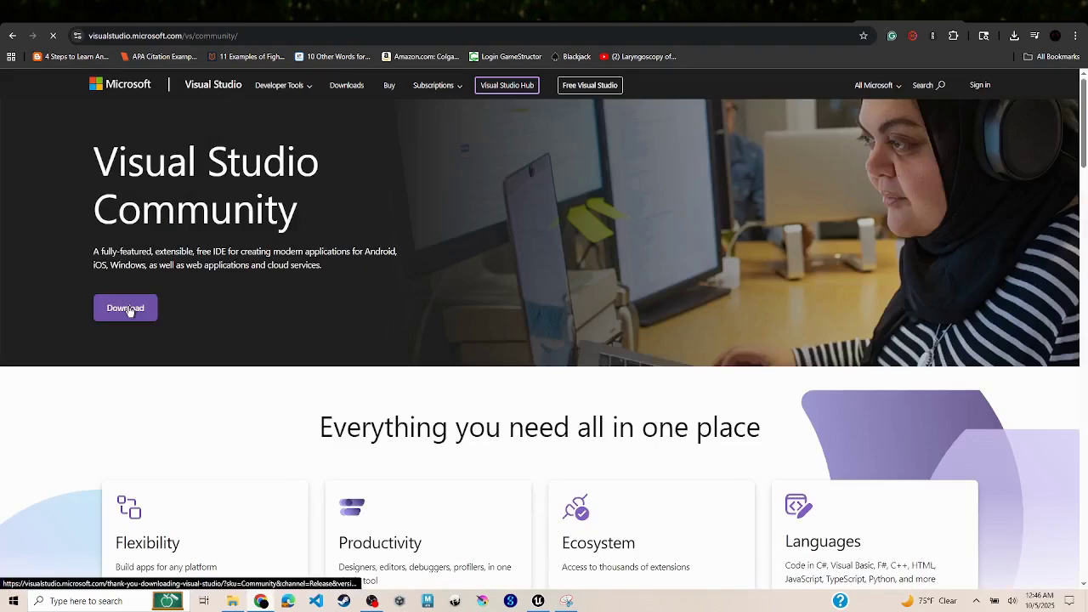
{"action": "left_click", "coordinate": [371, 600]}
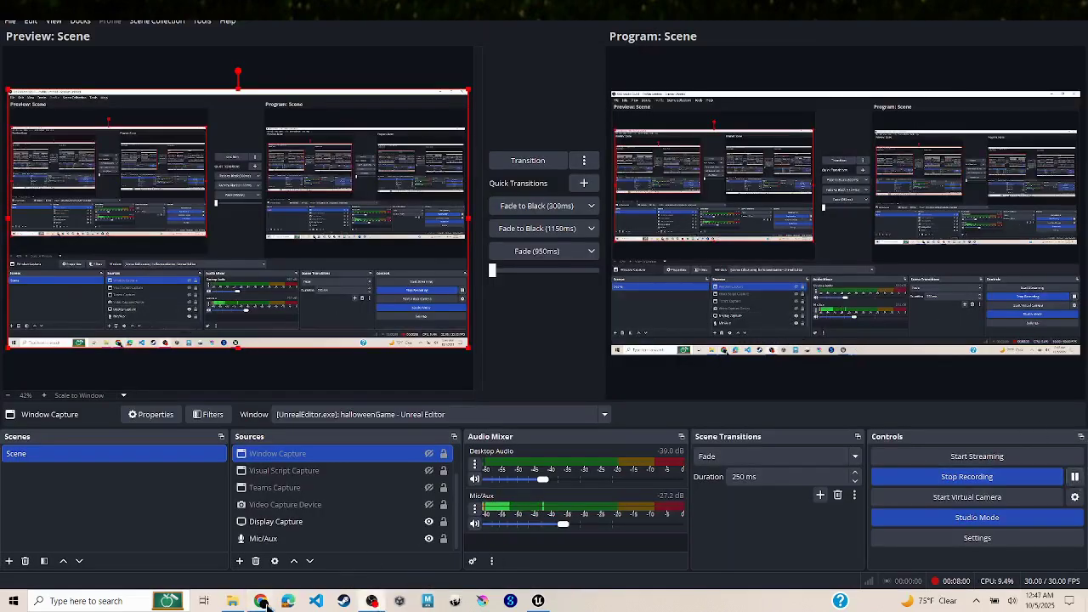
{"action": "left_click", "coordinate": [261, 601]}
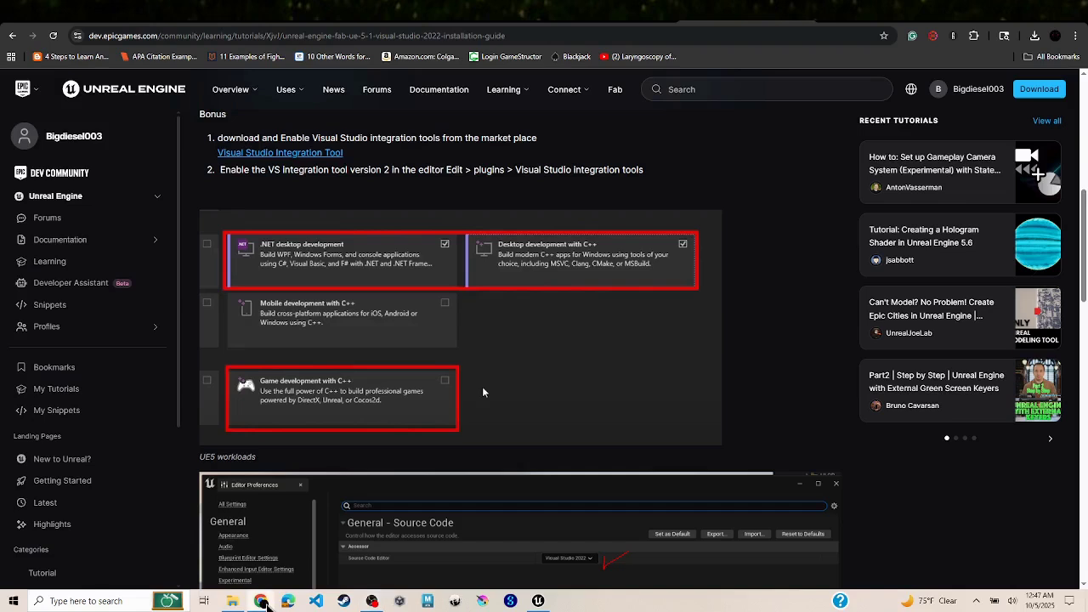